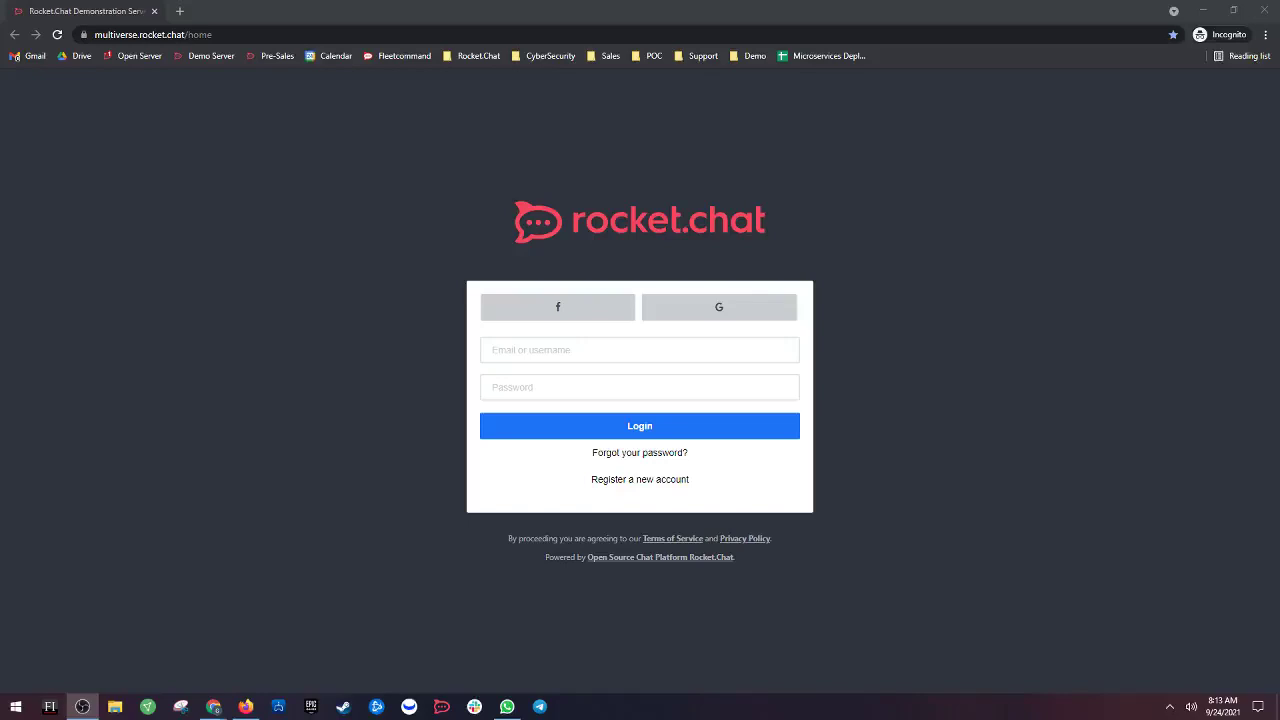
# - Log in to the Rocket.Chat demonstration server as regular.agent with the account password
pyautogui.click(604, 362)
pyautogui.write('regular.a')
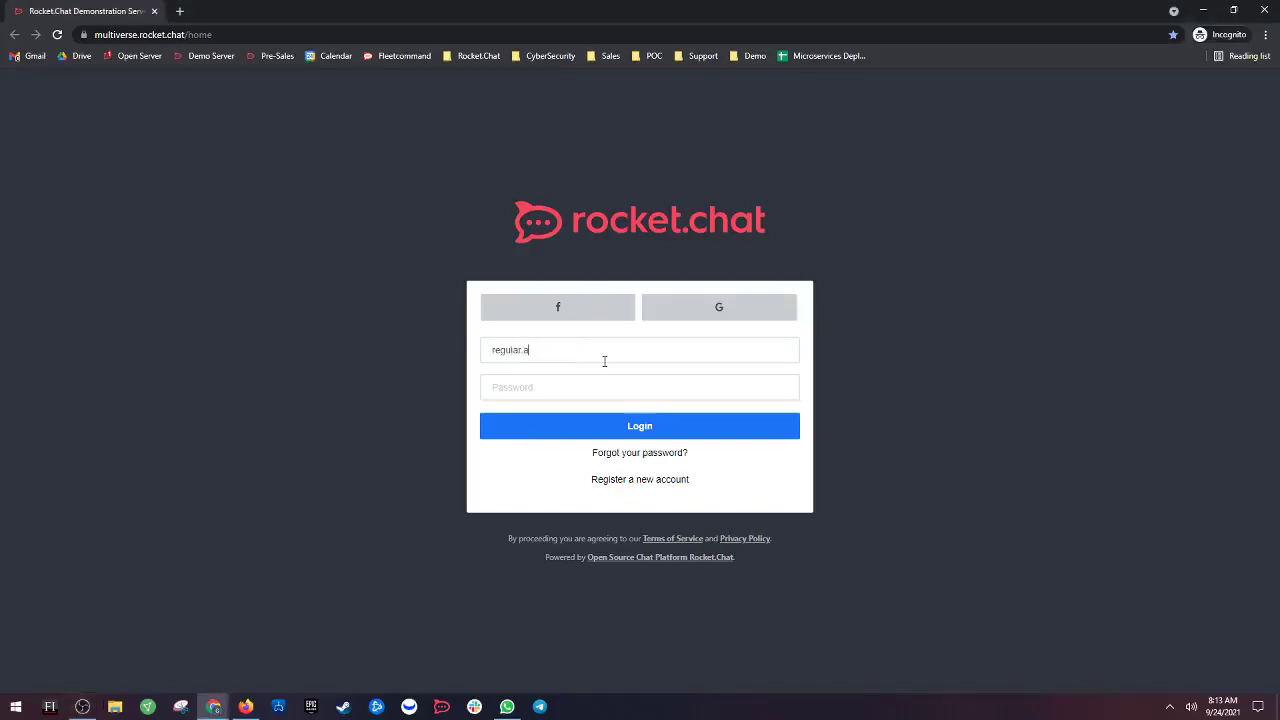
pyautogui.write('gent****')
pyautogui.click(643, 430)
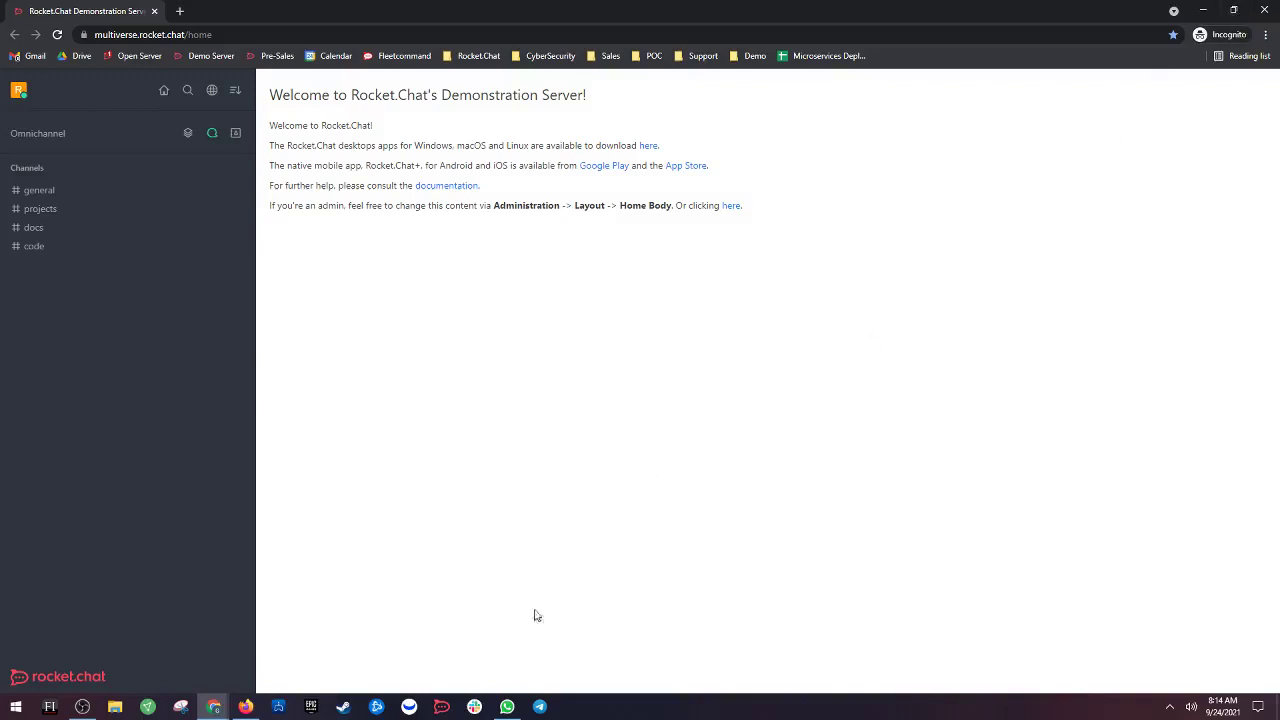
# - Switch to WhatsApp beside the resized browser window and send "hi there i need help" in the customer service conversation
pyautogui.click(1234, 9)
pyautogui.click(508, 707)
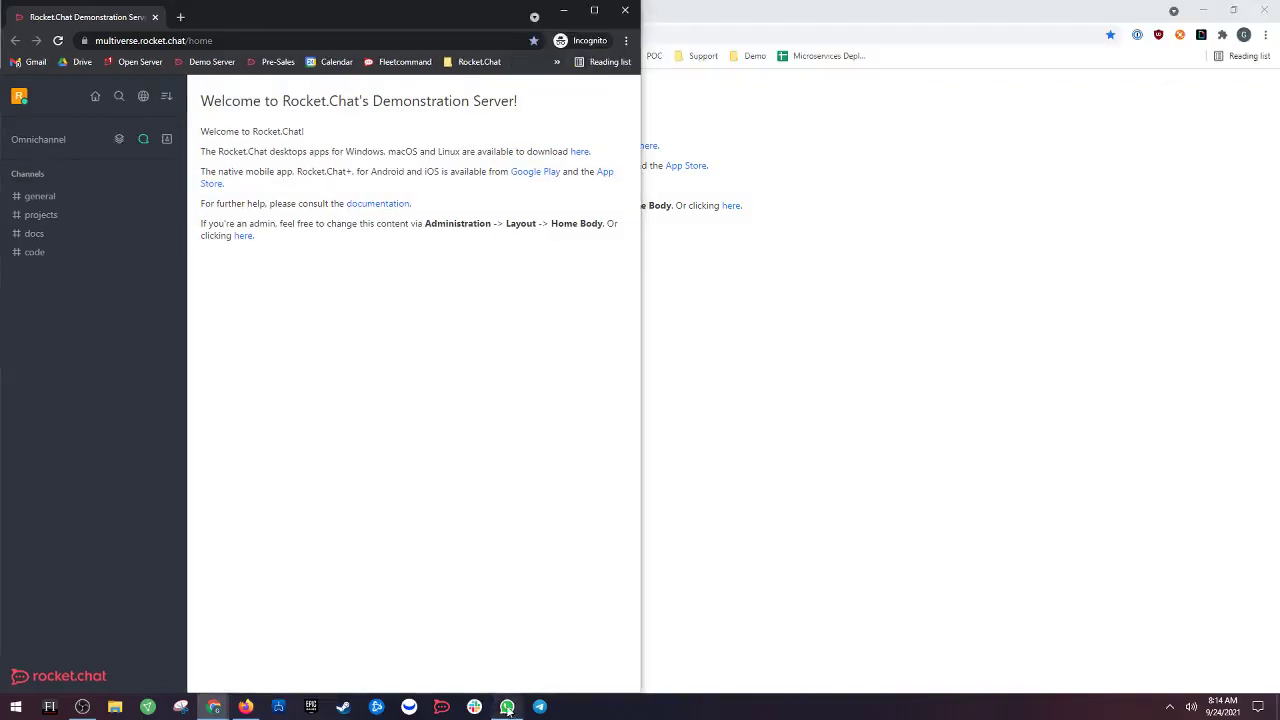
pyautogui.click(1010, 672)
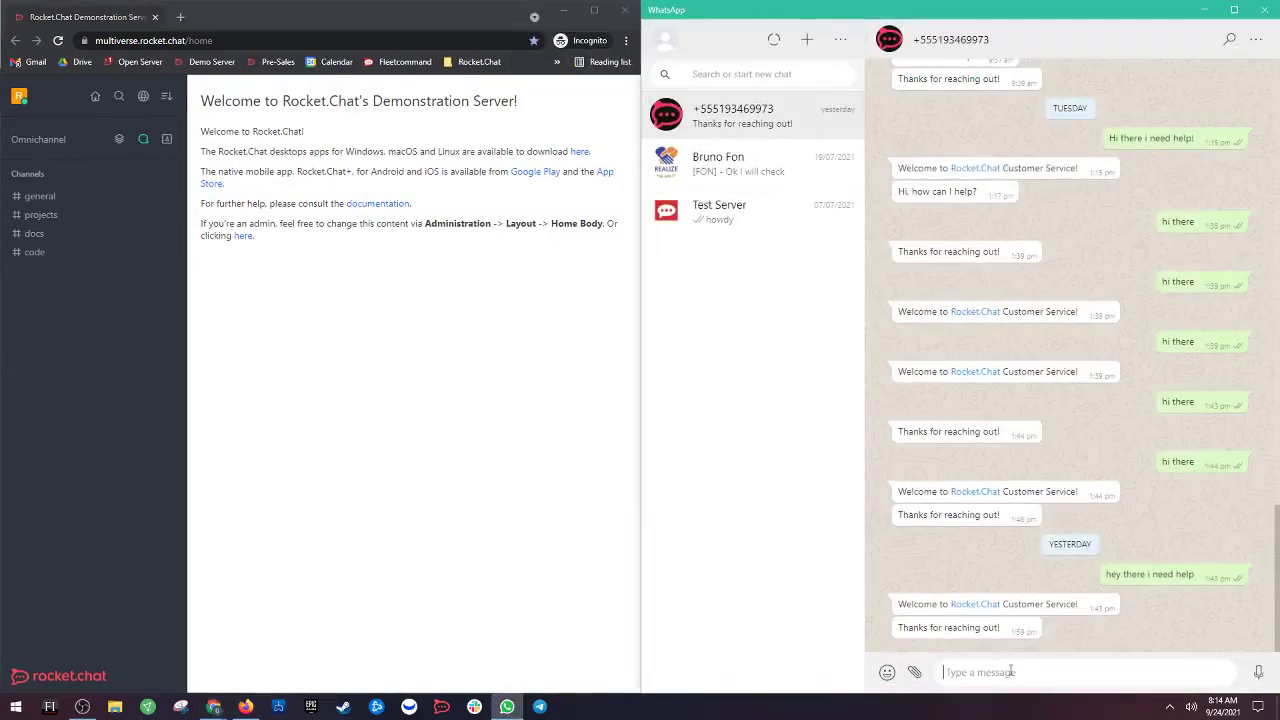
pyautogui.write('hi there i need help')
pyautogui.press('Return')
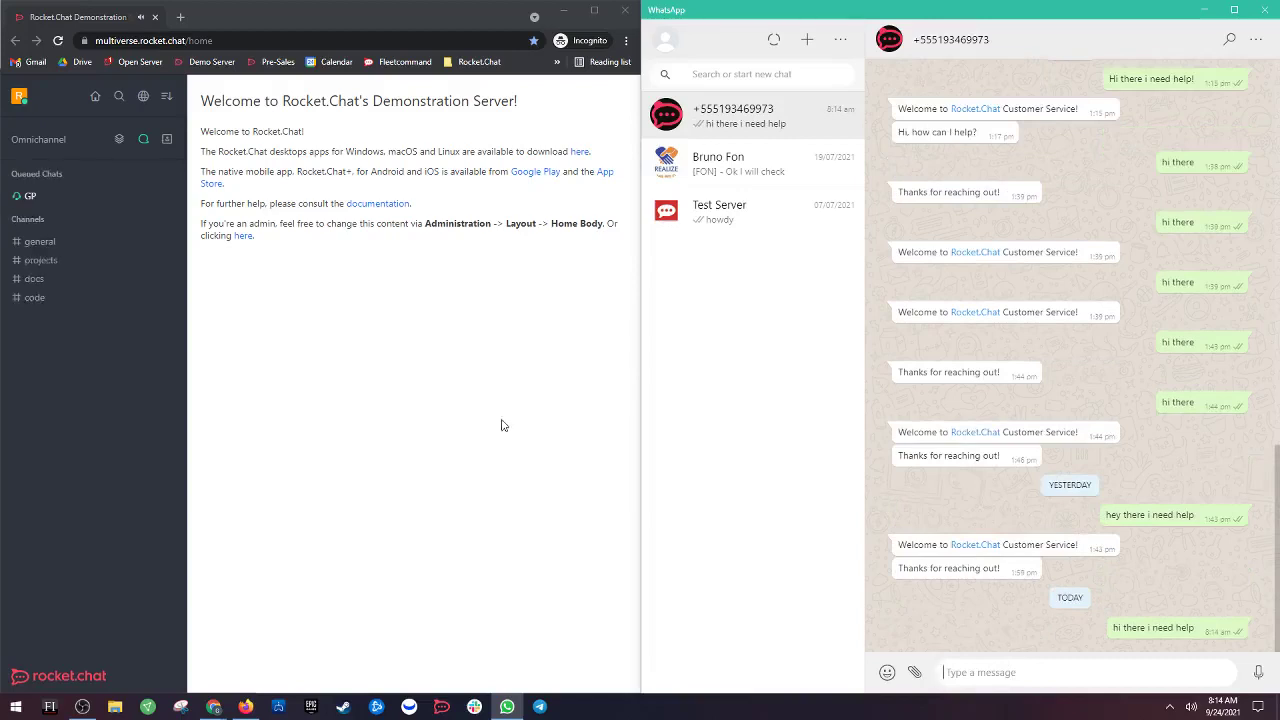
# - Take the queued WhatsApp chat in Rocket.Chat and view the customer's Salesforce contact info
pyautogui.click(315, 298)
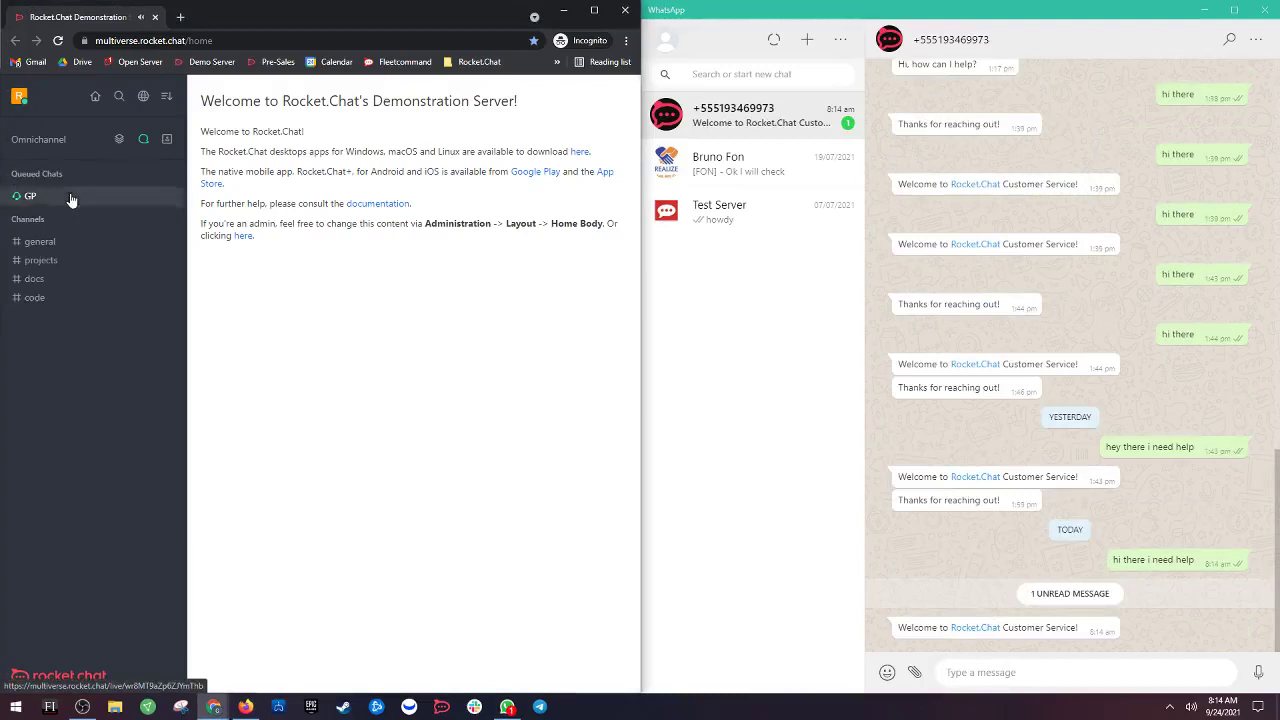
pyautogui.click(70, 198)
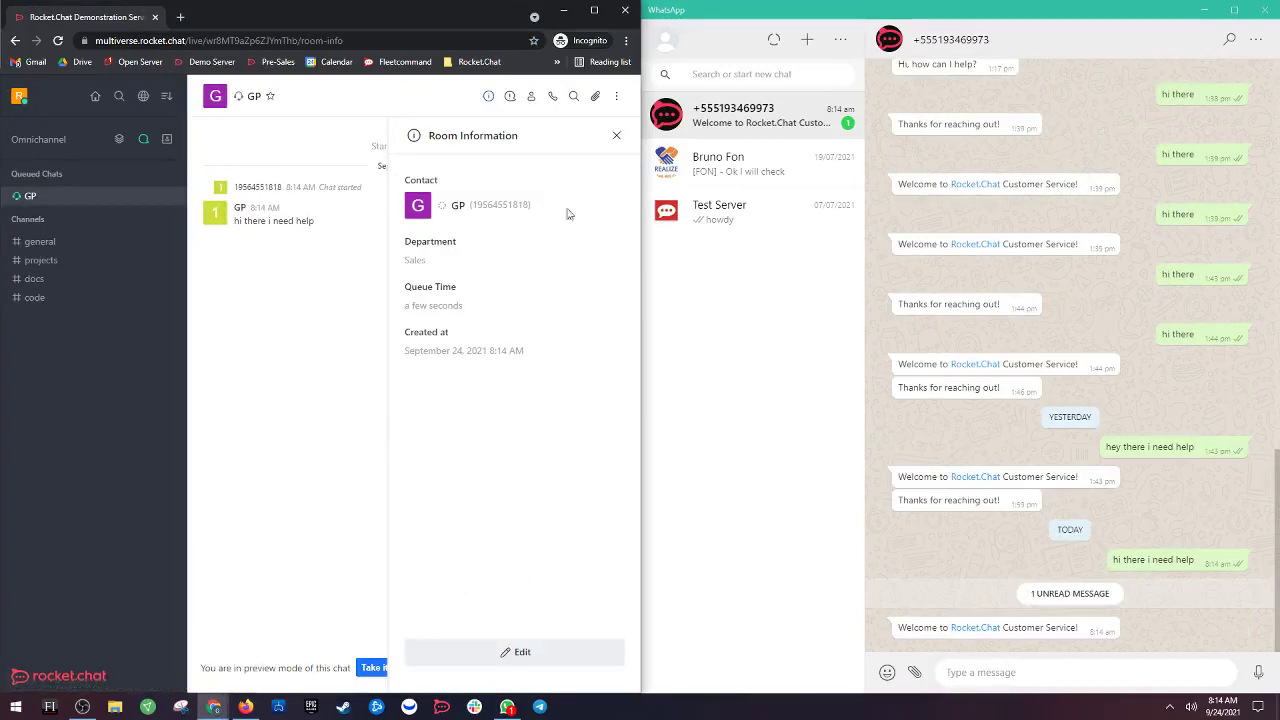
pyautogui.click(594, 14)
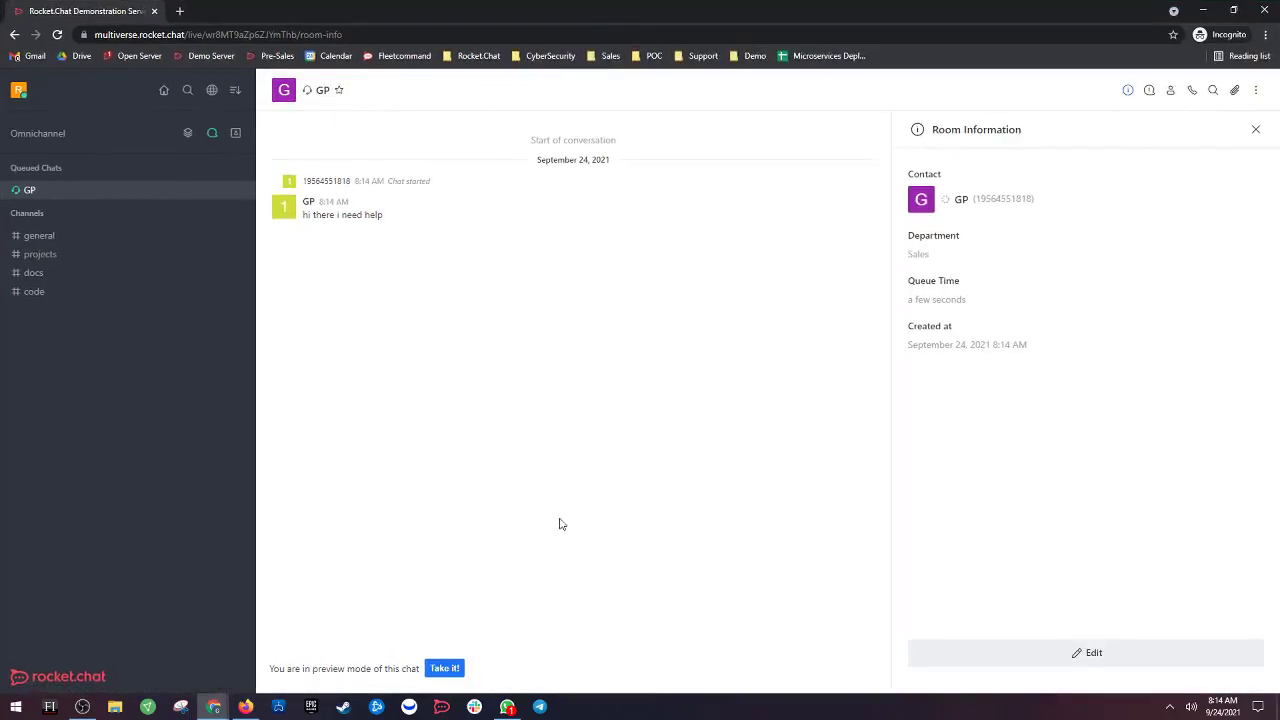
pyautogui.click(446, 669)
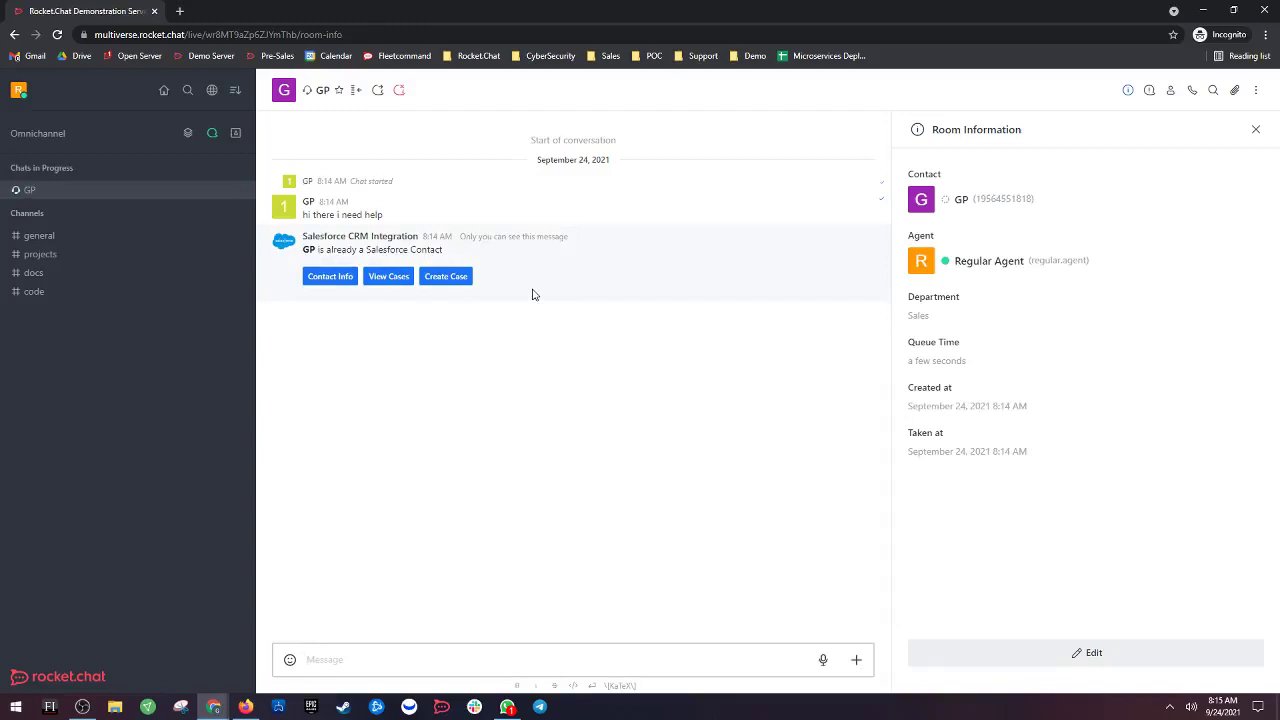
pyautogui.click(335, 285)
pyautogui.click(811, 120)
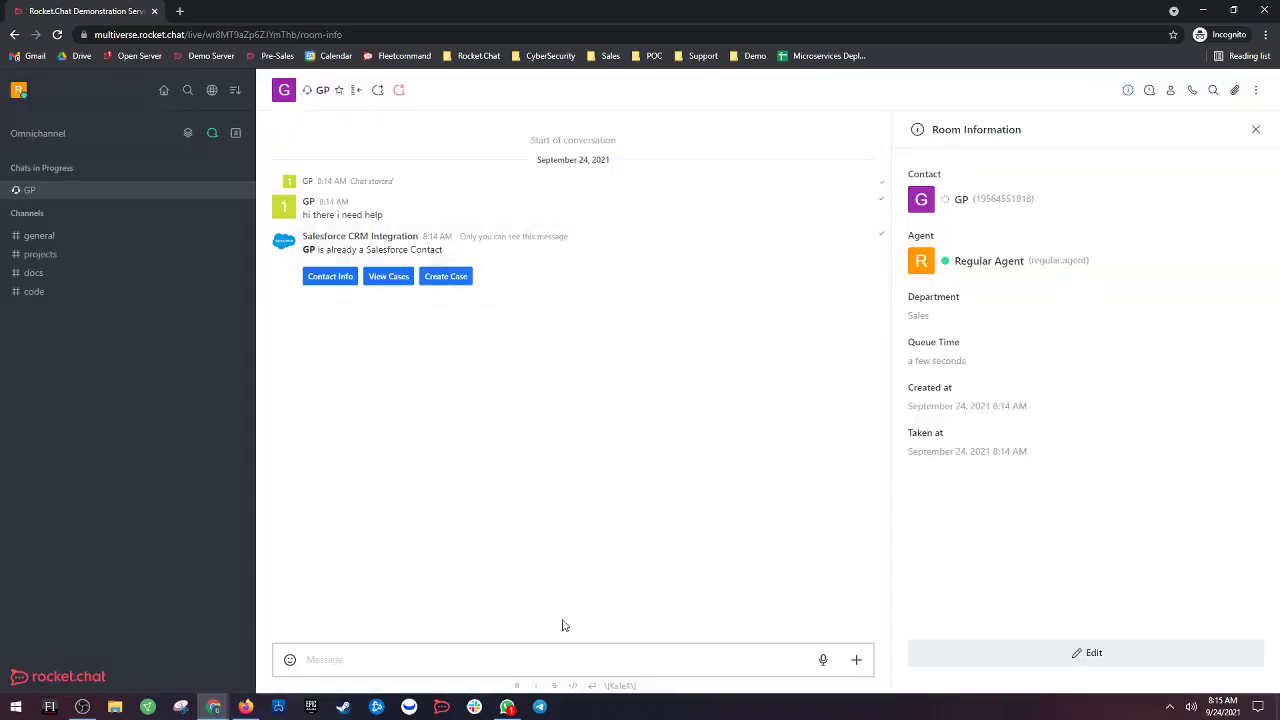
# - Reply to the customer with the canned response !x, "Hi, how can I help?", and check its delivery in WhatsApp
pyautogui.click(544, 656)
pyautogui.write('hi ho')
pyautogui.press('BackSpace')
pyautogui.press('BackSpace')
pyautogui.write('!x')
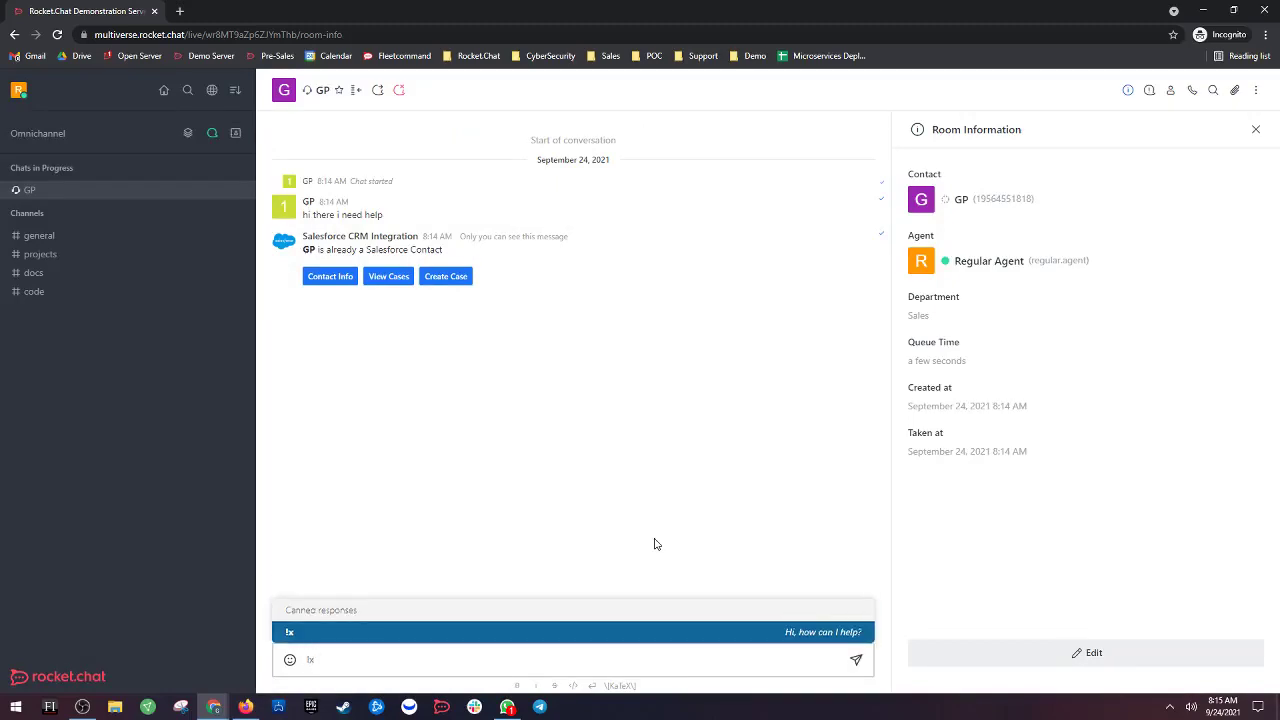
pyautogui.press('Return')
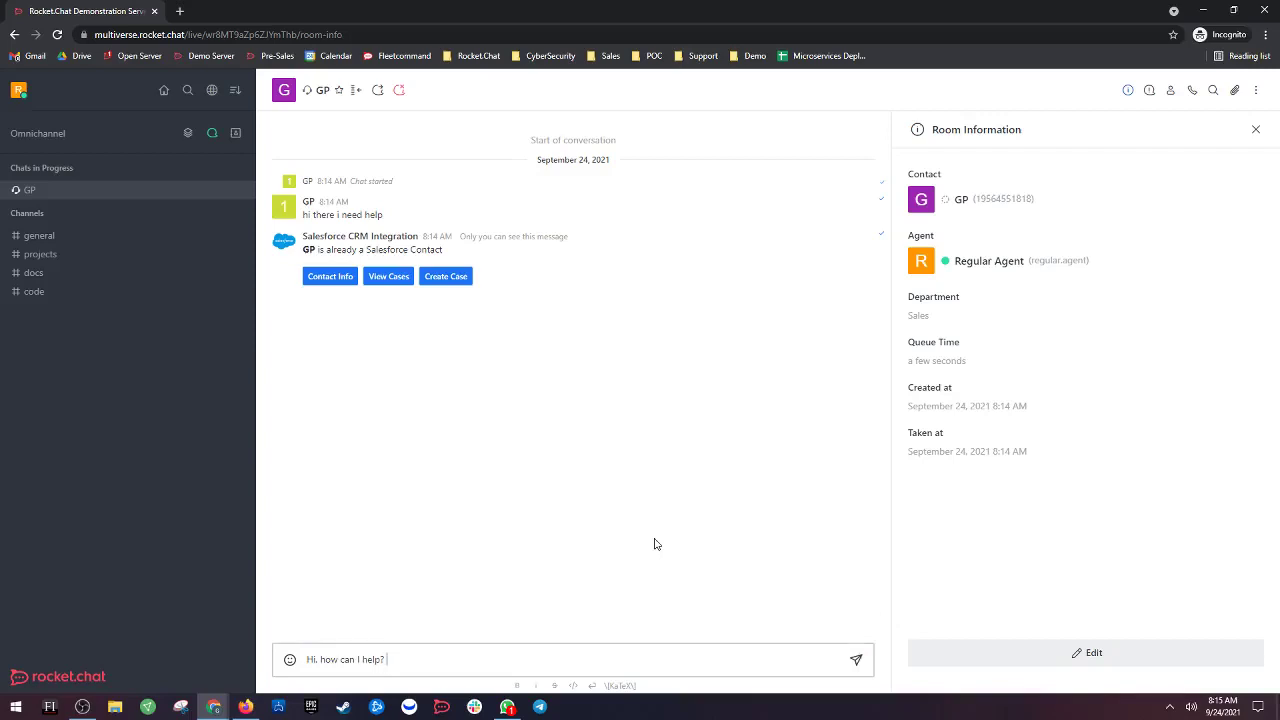
pyautogui.press('Return')
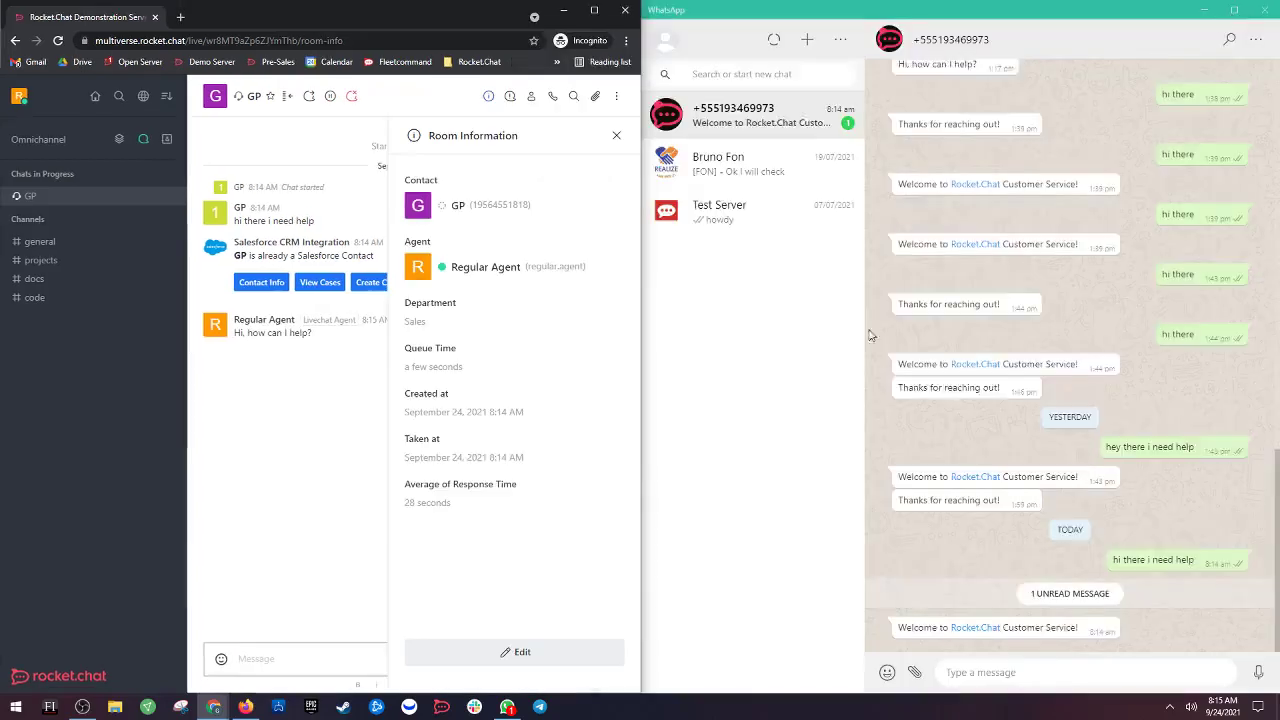
pyautogui.click(1233, 9)
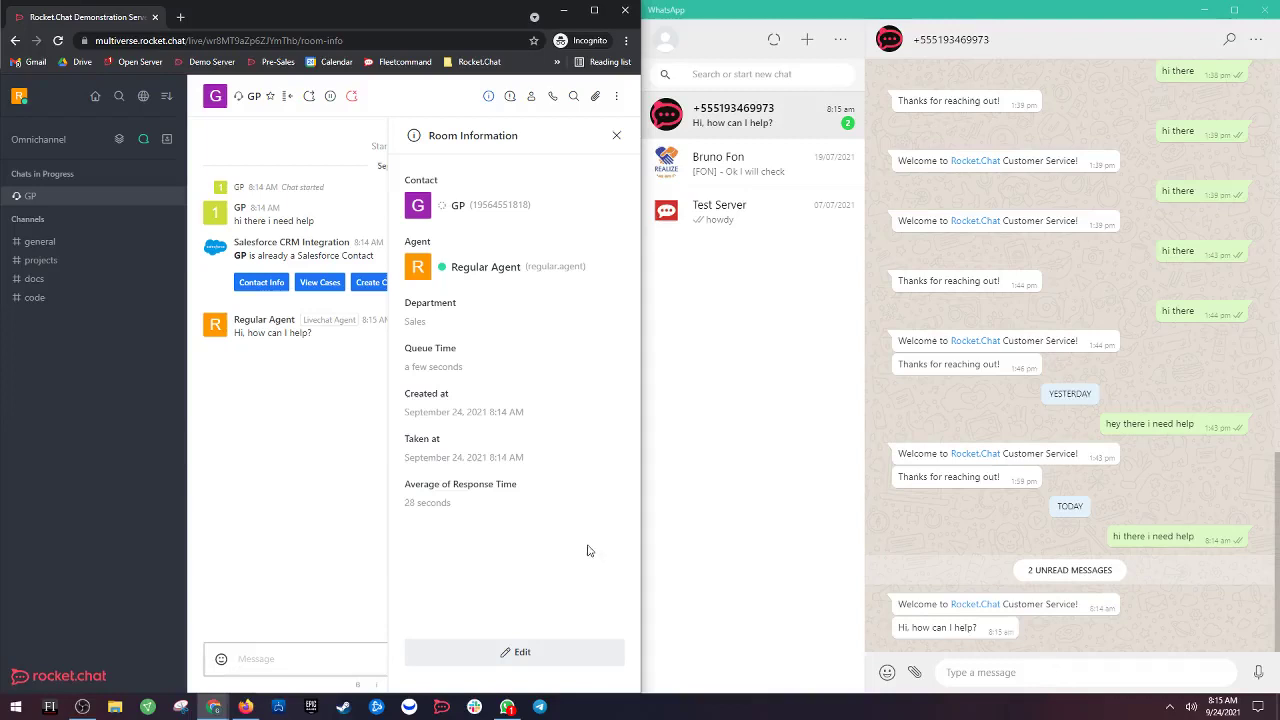
# - Examine the options for forwarding the chat to a department or user, then dismiss them without forwarding
pyautogui.click(594, 10)
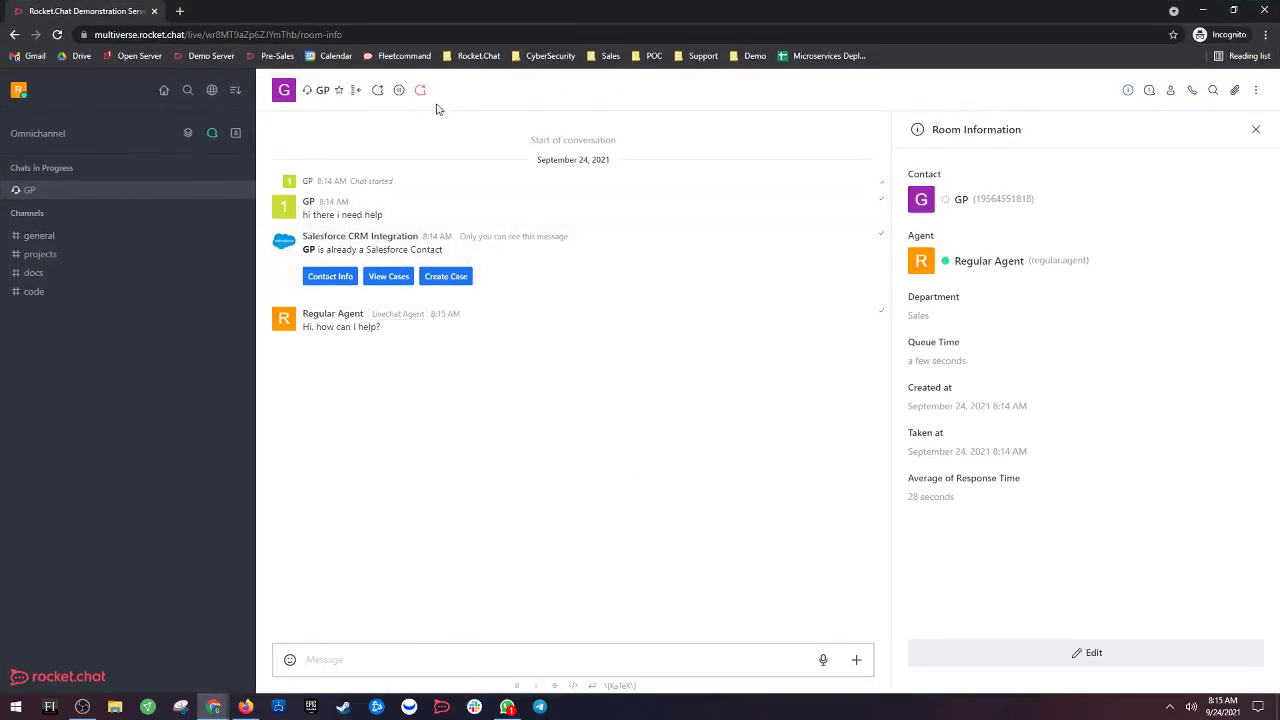
pyautogui.click(378, 91)
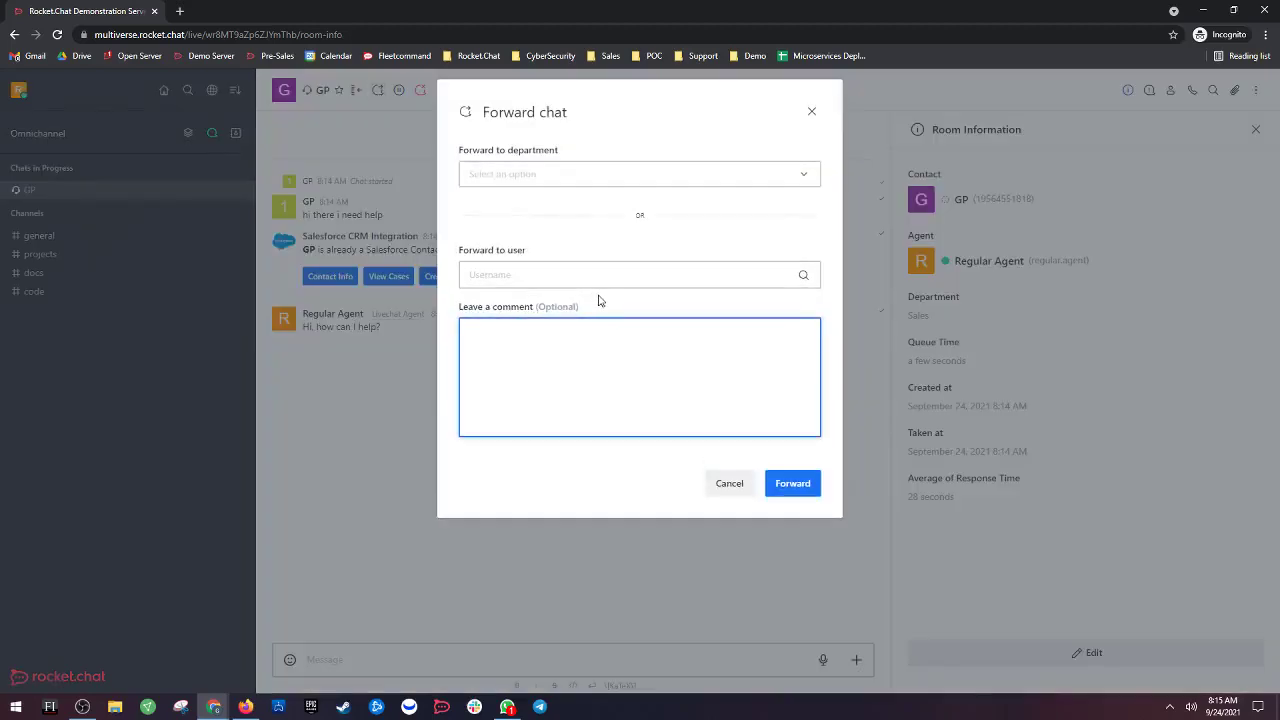
pyautogui.click(737, 485)
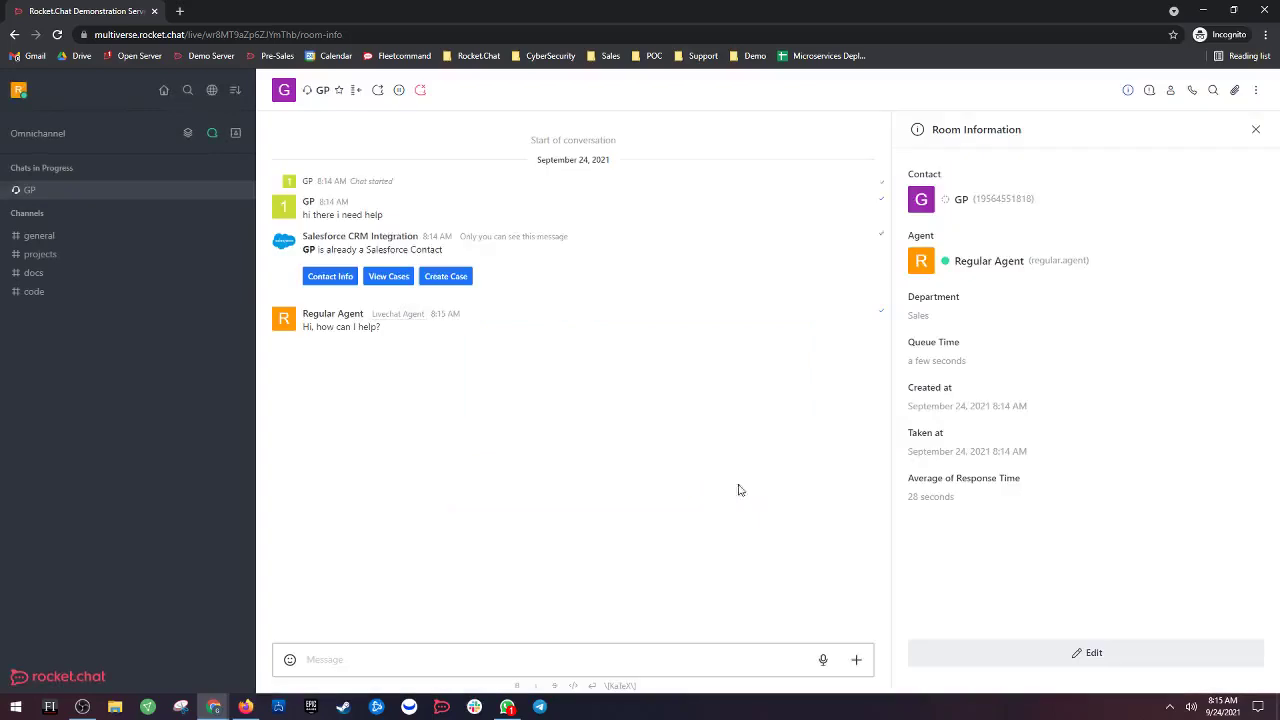
# - Close the customer's chat with the comment "closed" and the tag Closed
pyautogui.click(420, 91)
pyautogui.click(565, 204)
pyautogui.write('c')
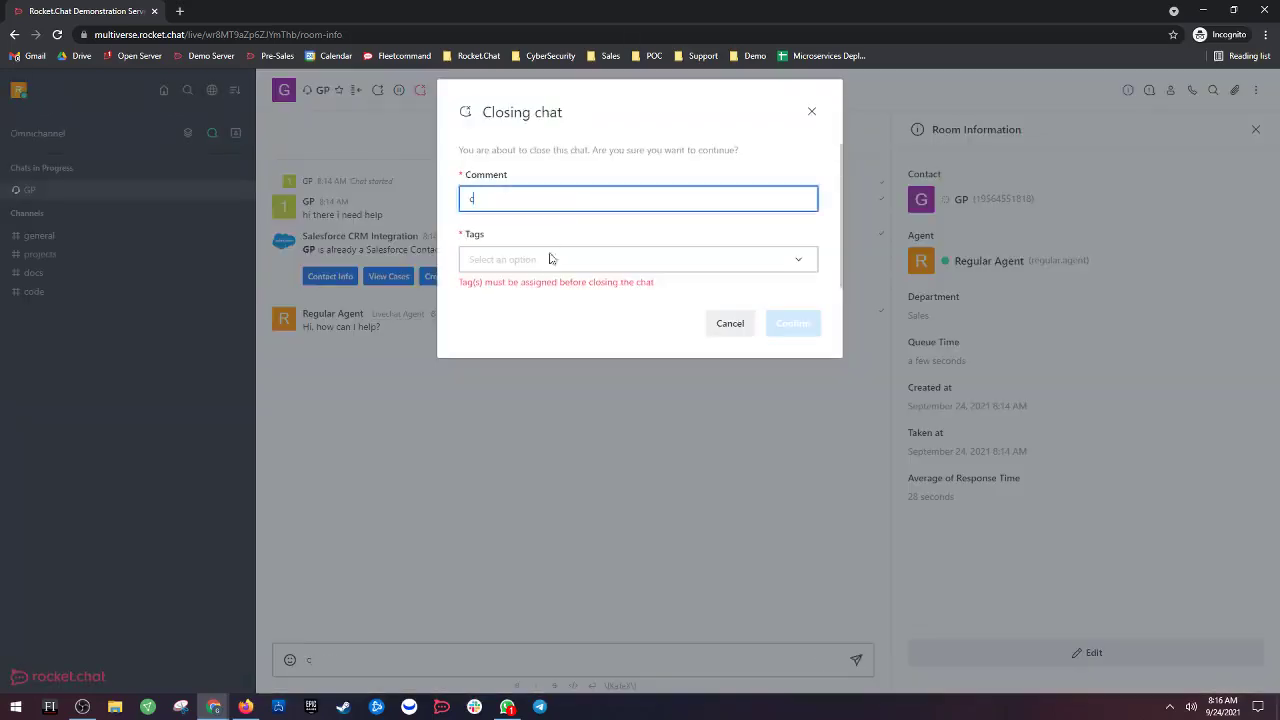
pyautogui.click(551, 259)
pyautogui.click(516, 295)
pyautogui.click(569, 234)
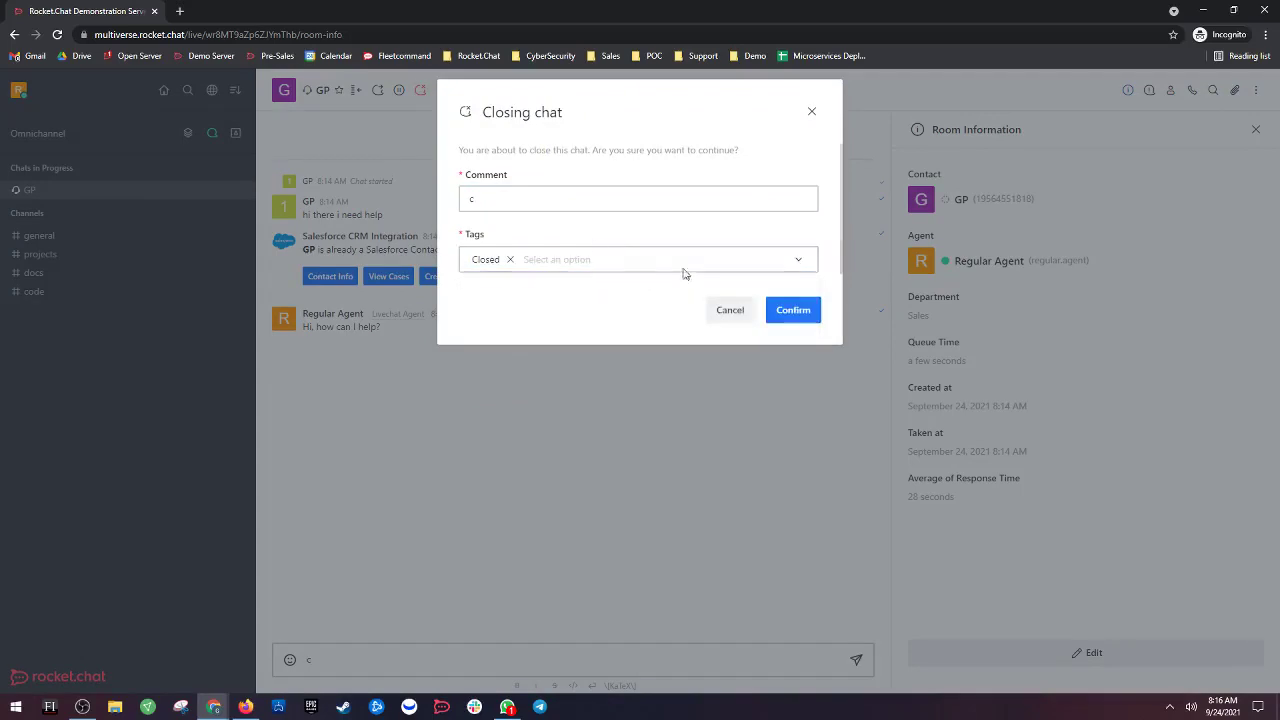
pyautogui.click(476, 201)
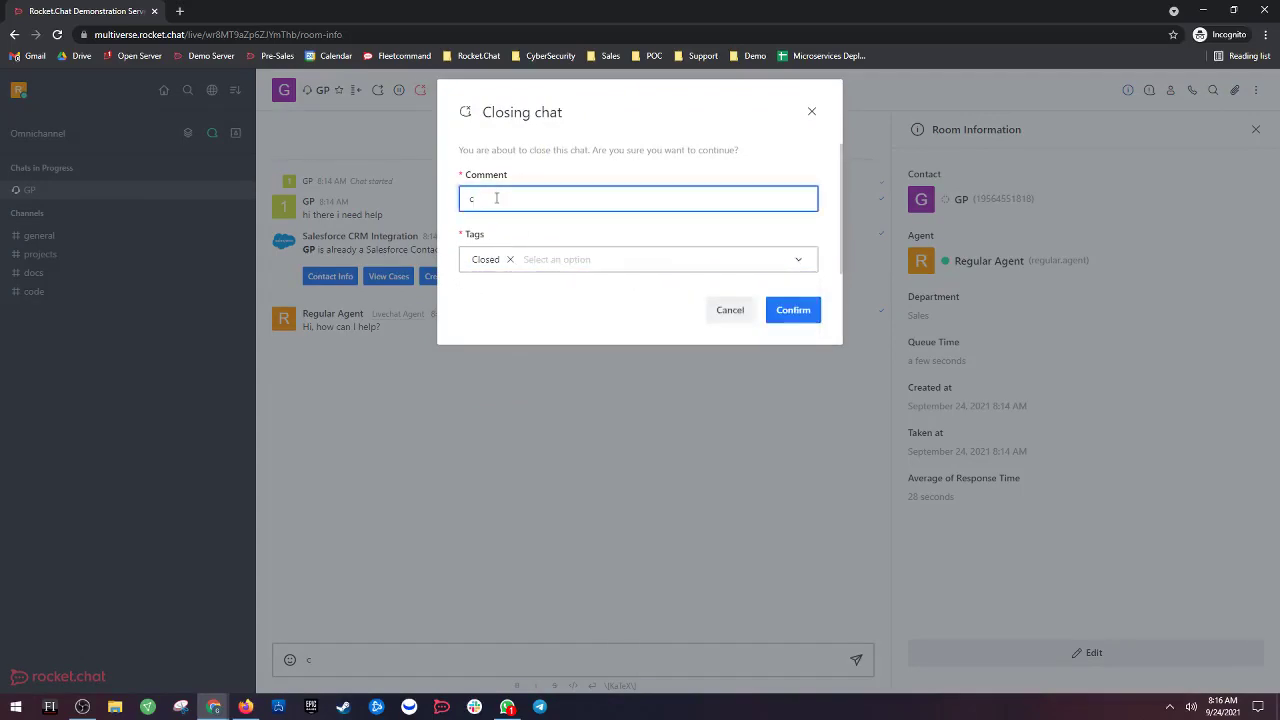
pyautogui.write('losed')
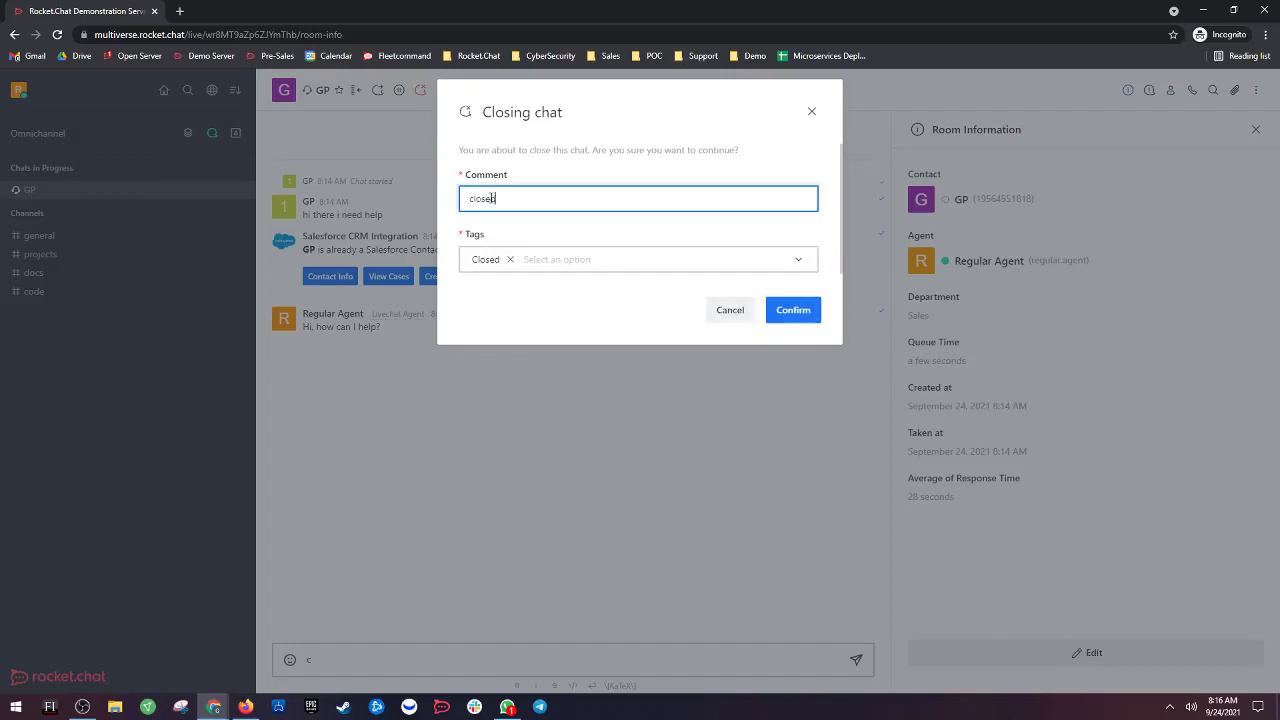
pyautogui.click(797, 312)
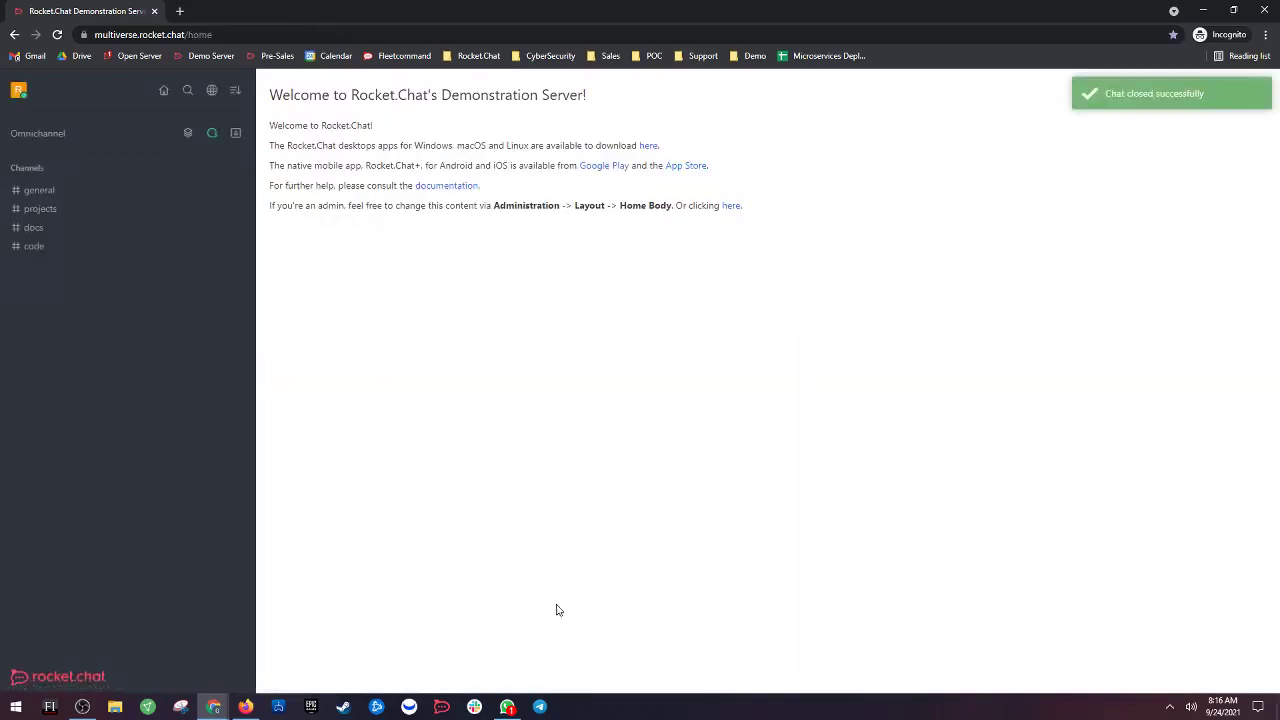
# - Check the WhatsApp conversation for the closing message and return to Rocket.Chat
pyautogui.click(507, 707)
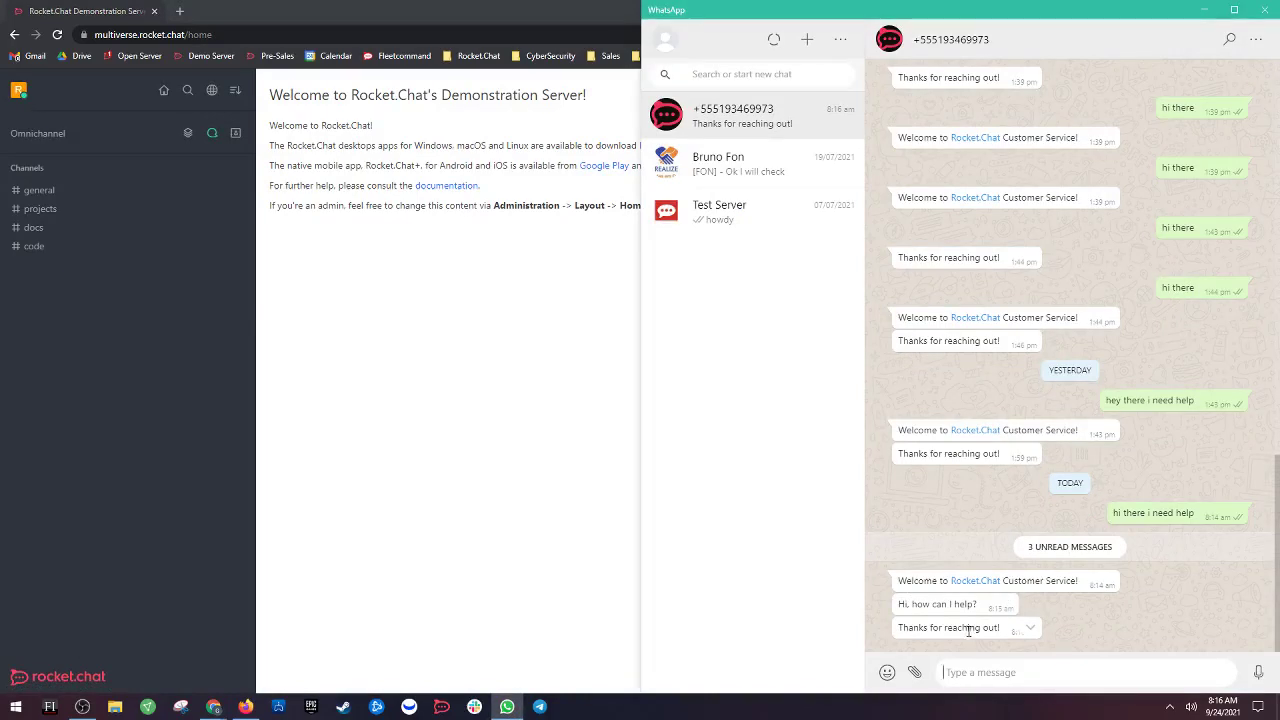
pyautogui.click(557, 440)
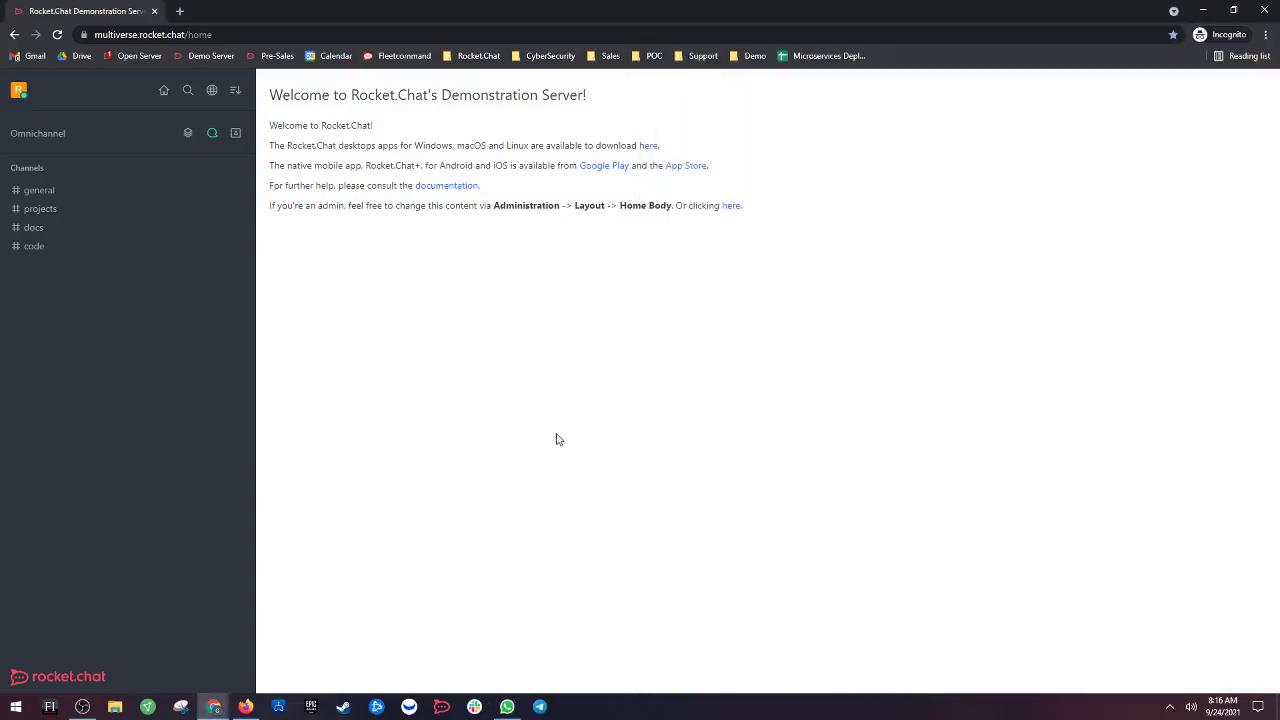